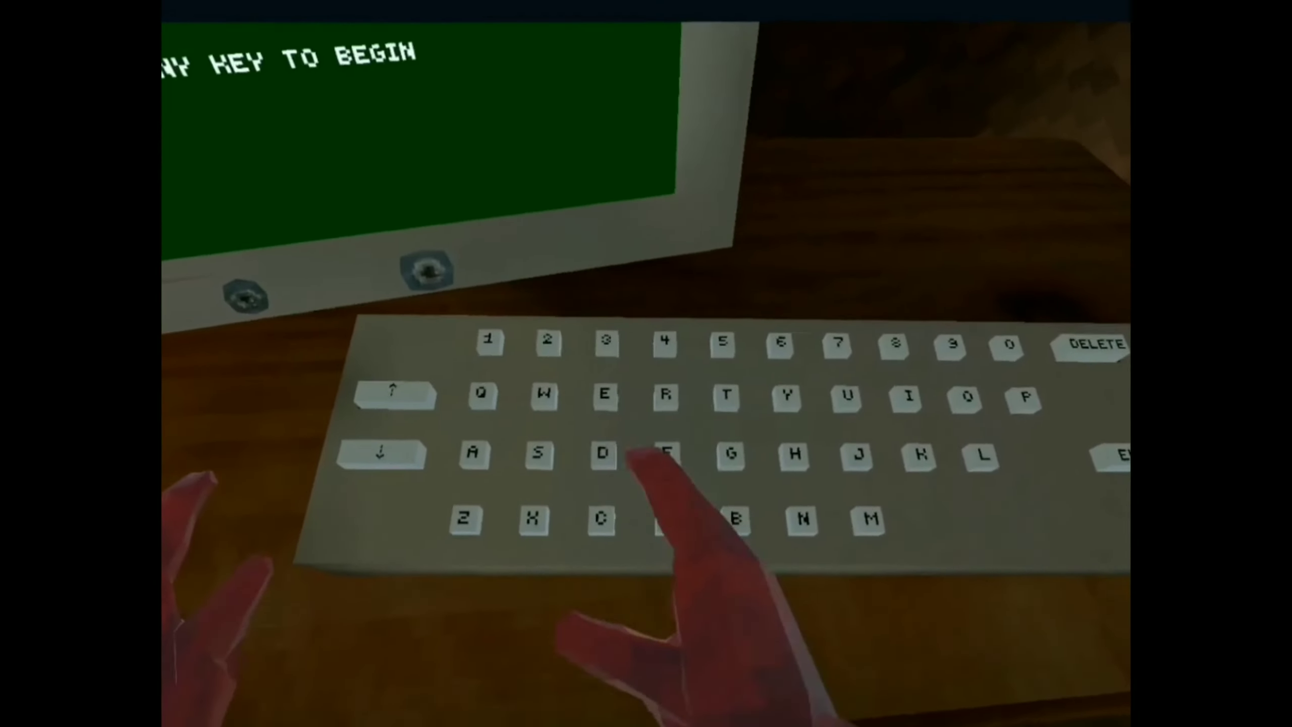
type("AY")
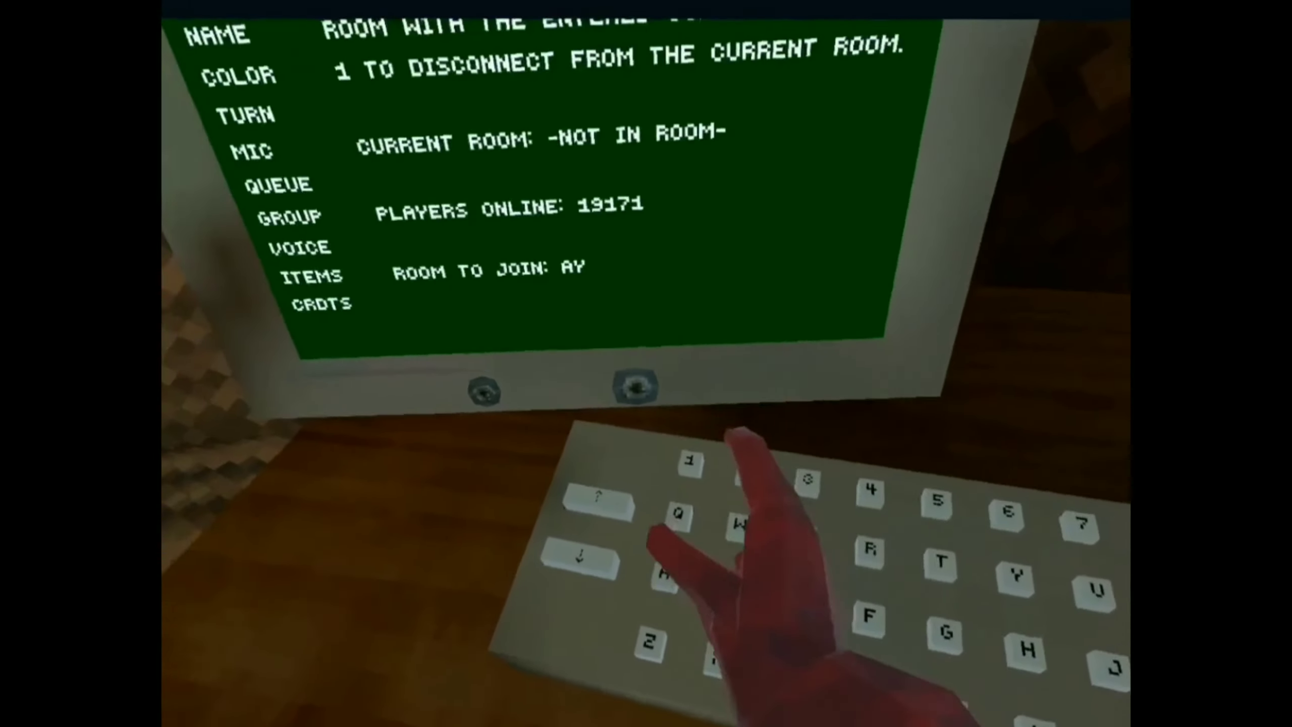
type("2")
key("BackSpace")
key("BackSpace")
key("BackSpace")
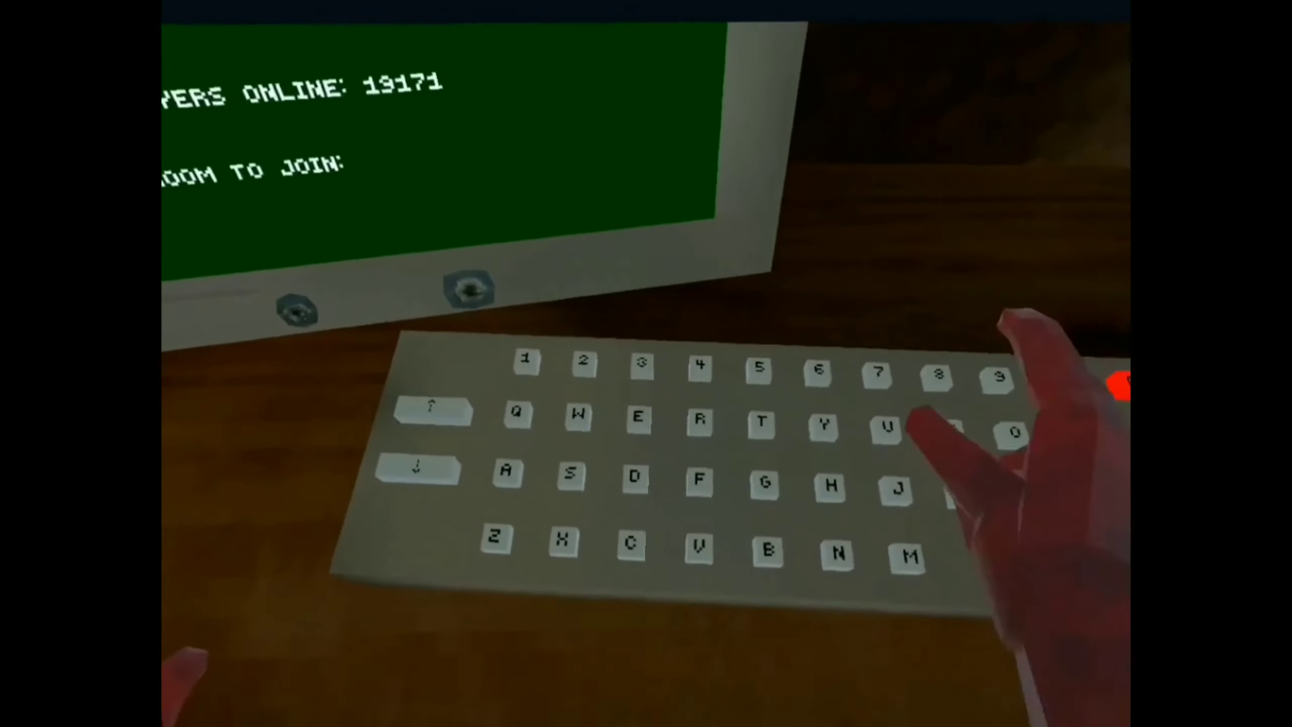
type("DA")
key("BackSpace")
key("BackSpace")
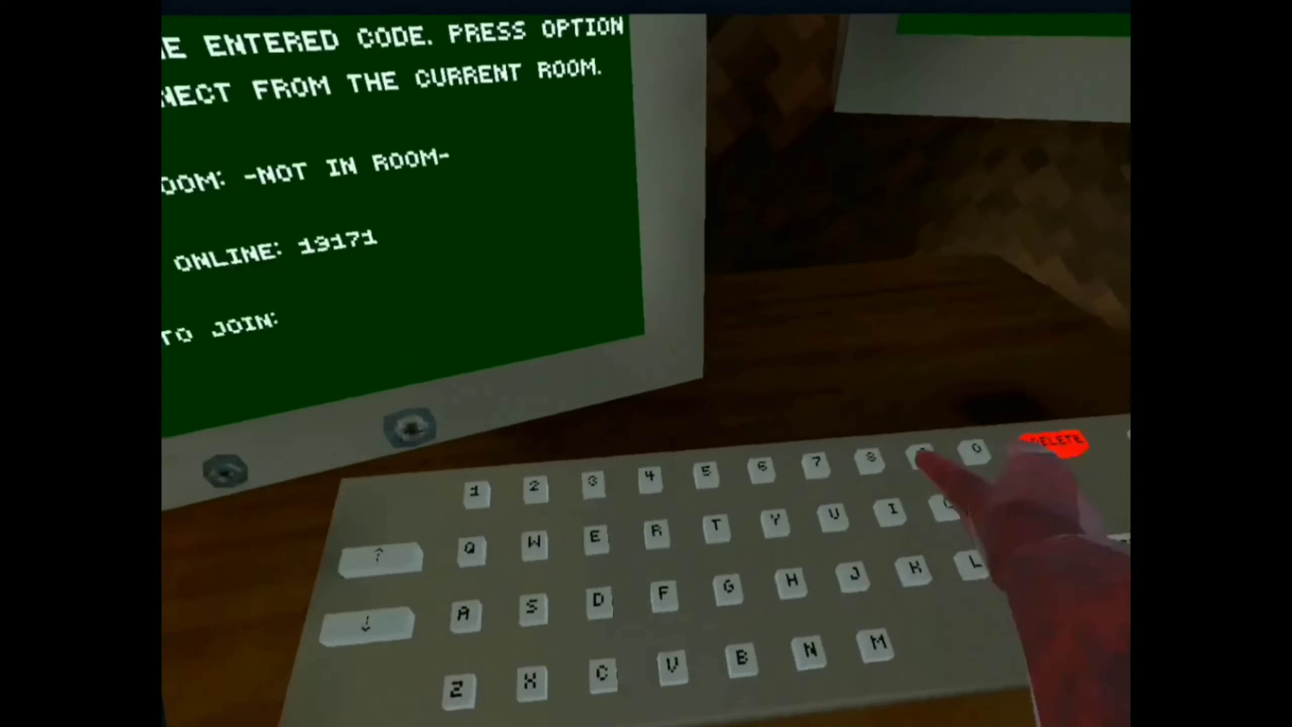